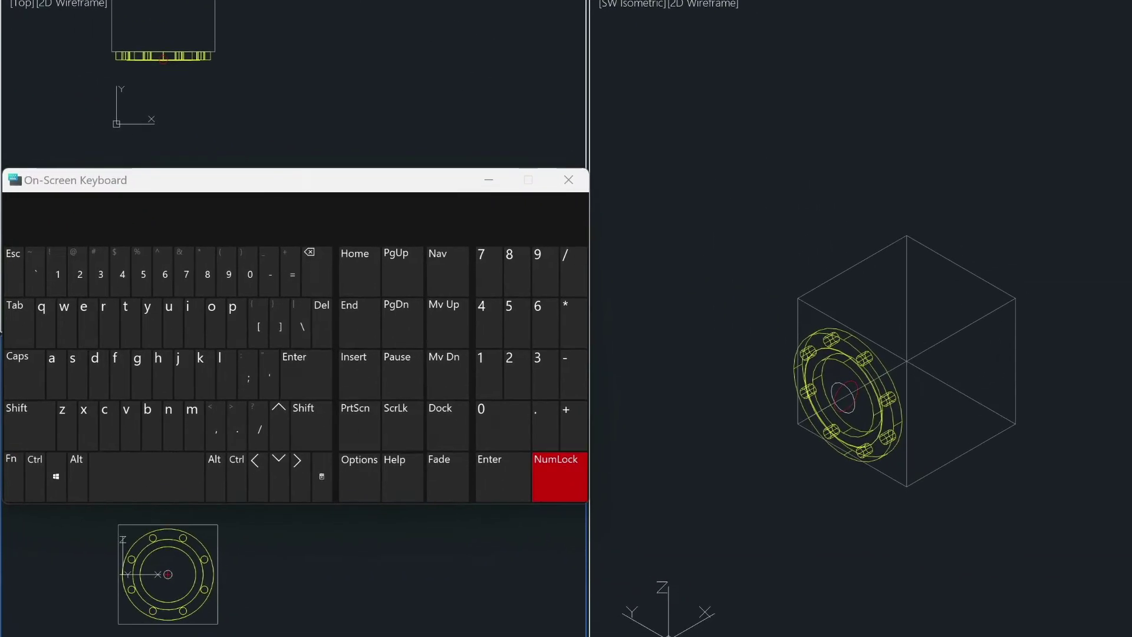
Insert a 3D butt-welded 90-degree elbow, size 6, carbon steel, at the centre of the first tank's flange
click(623, 27)
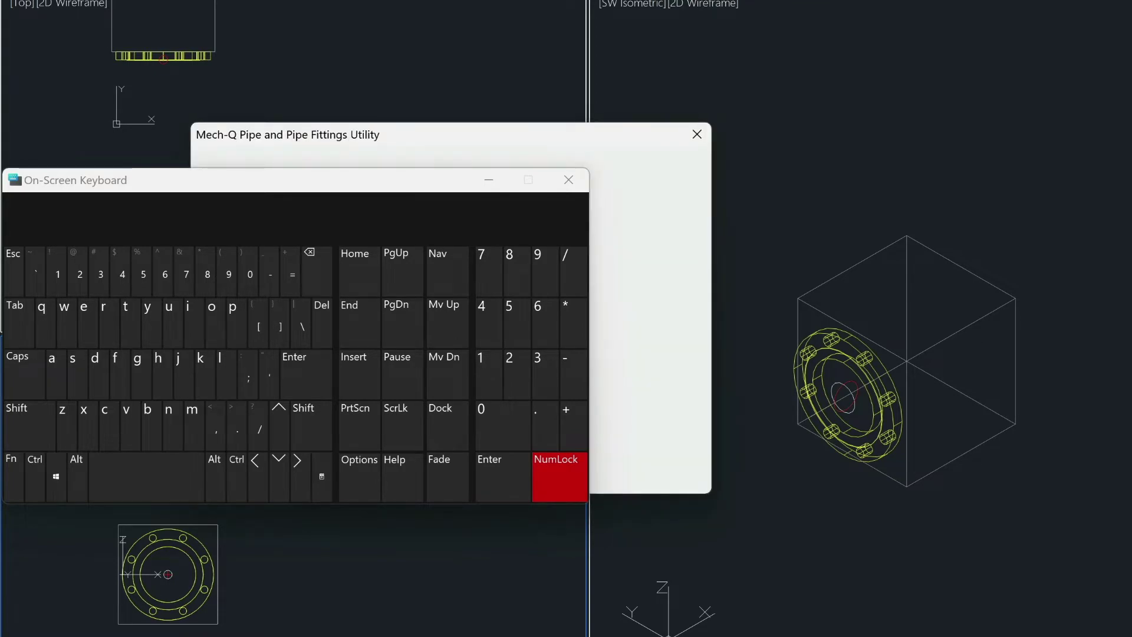
drag(521, 145, 931, 136)
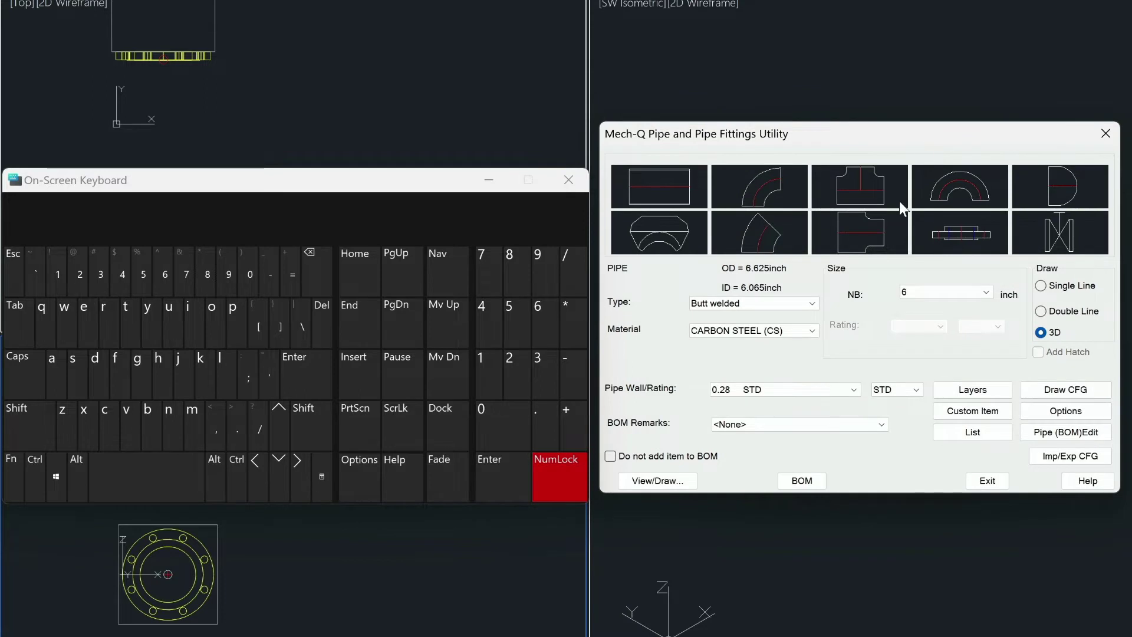
click(759, 189)
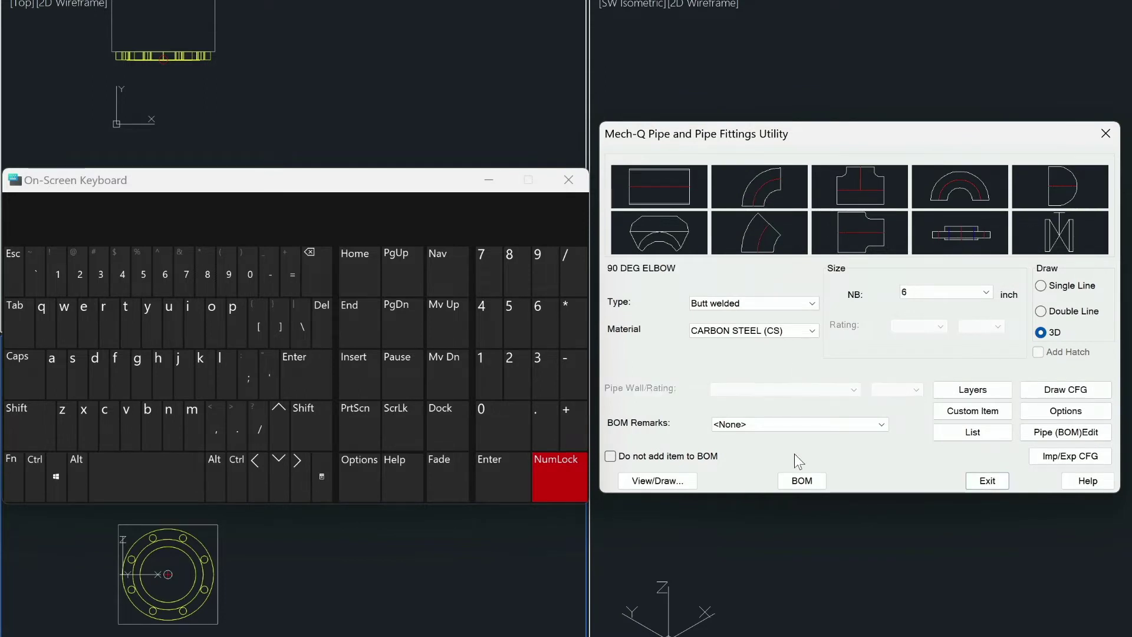
click(658, 480)
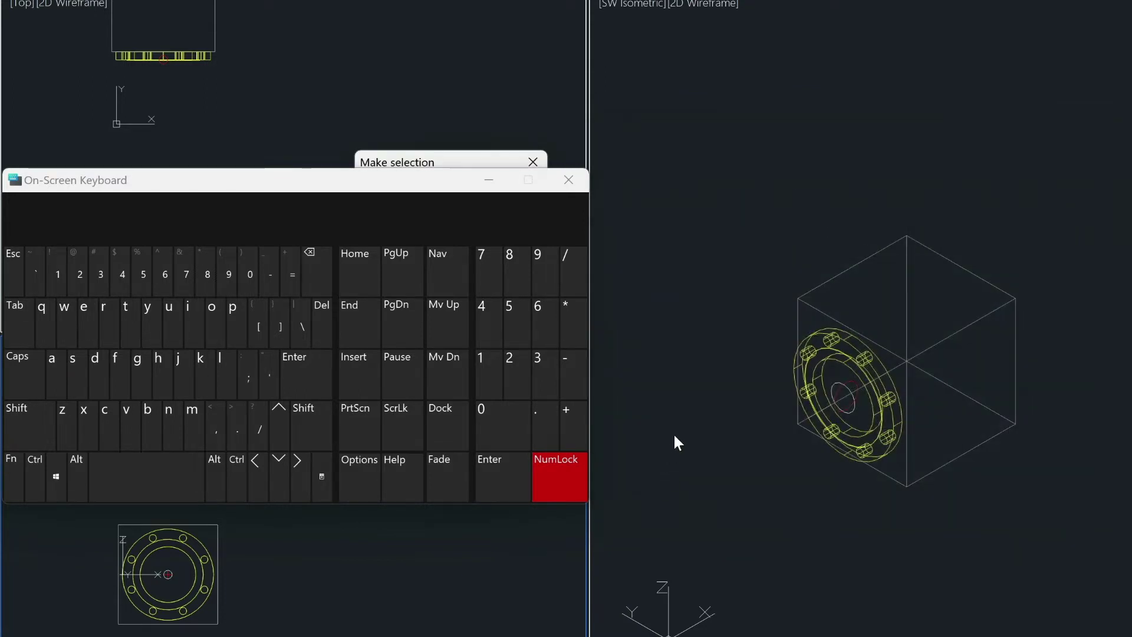
drag(457, 166, 707, 38)
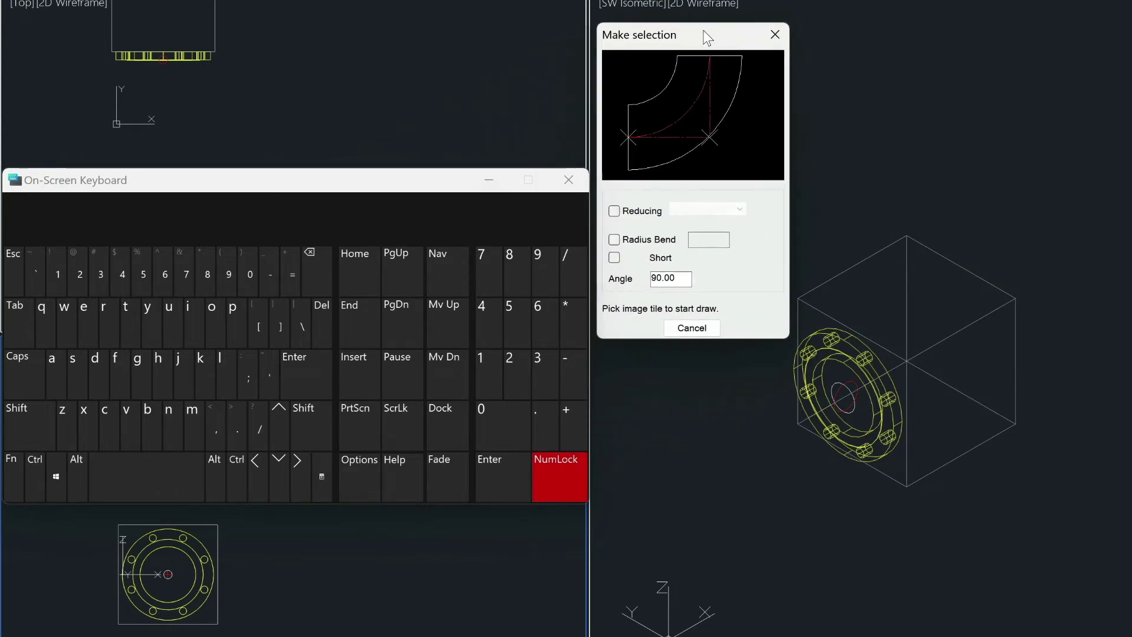
click(629, 136)
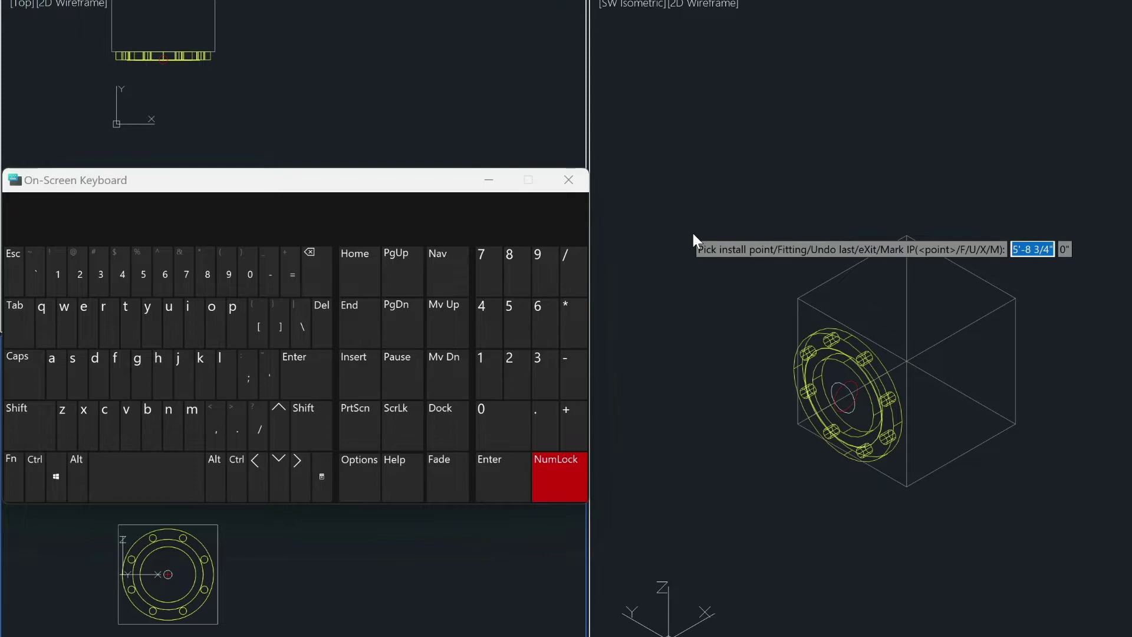
middle_drag(693, 234, 807, 370)
click(714, 242)
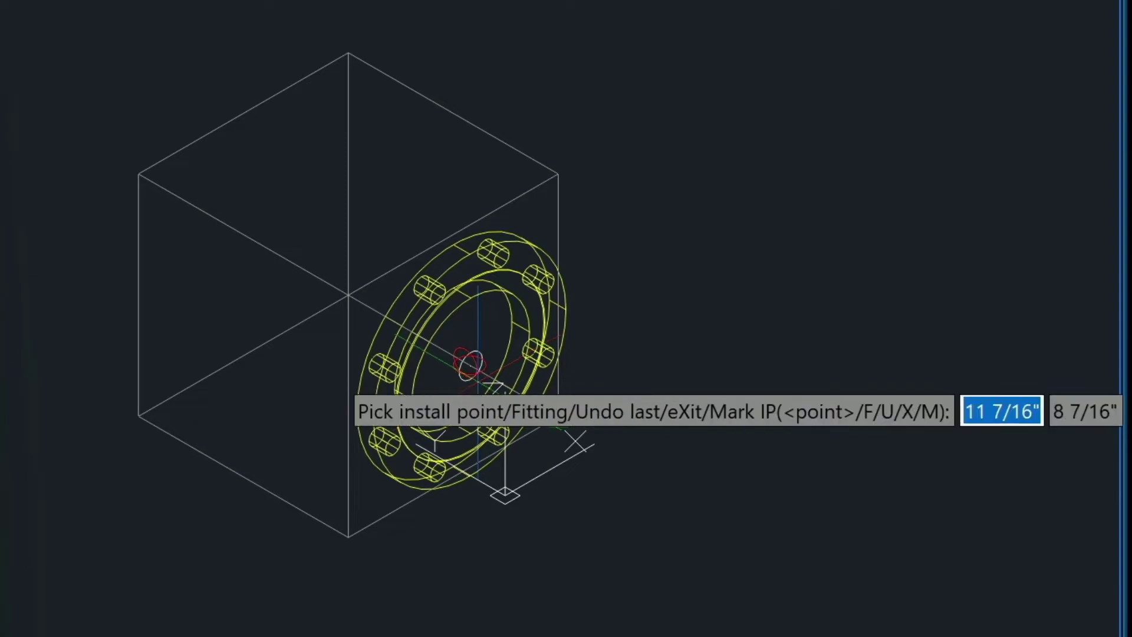
click(468, 362)
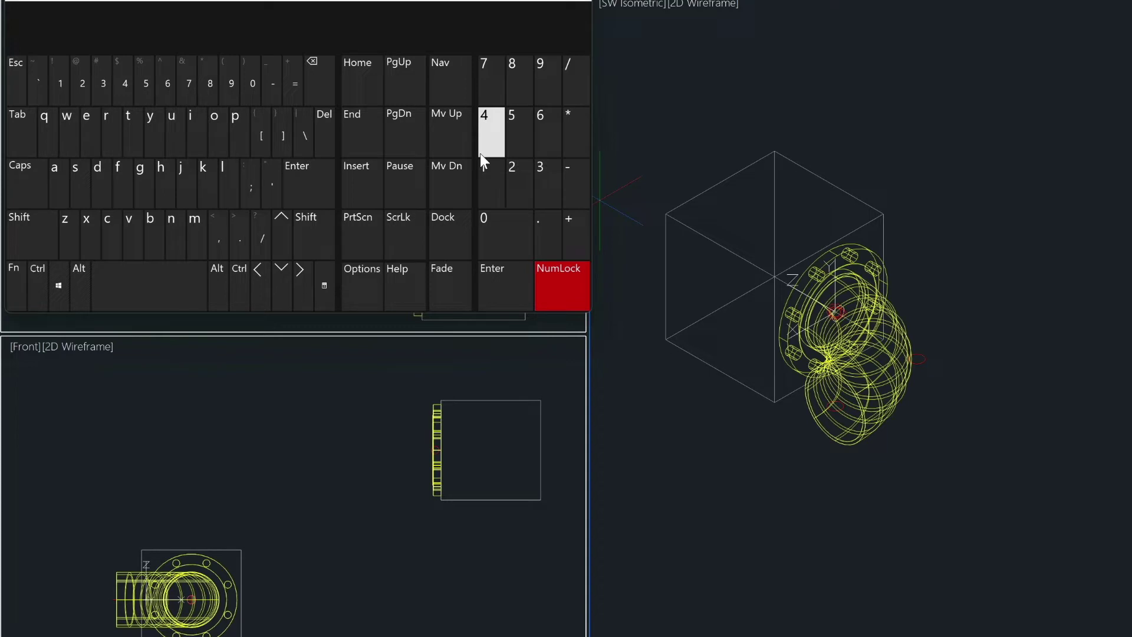
Rotate the new 90-degree elbow about the flange axis so its open end points diagonally upward toward the second tank
click(493, 80)
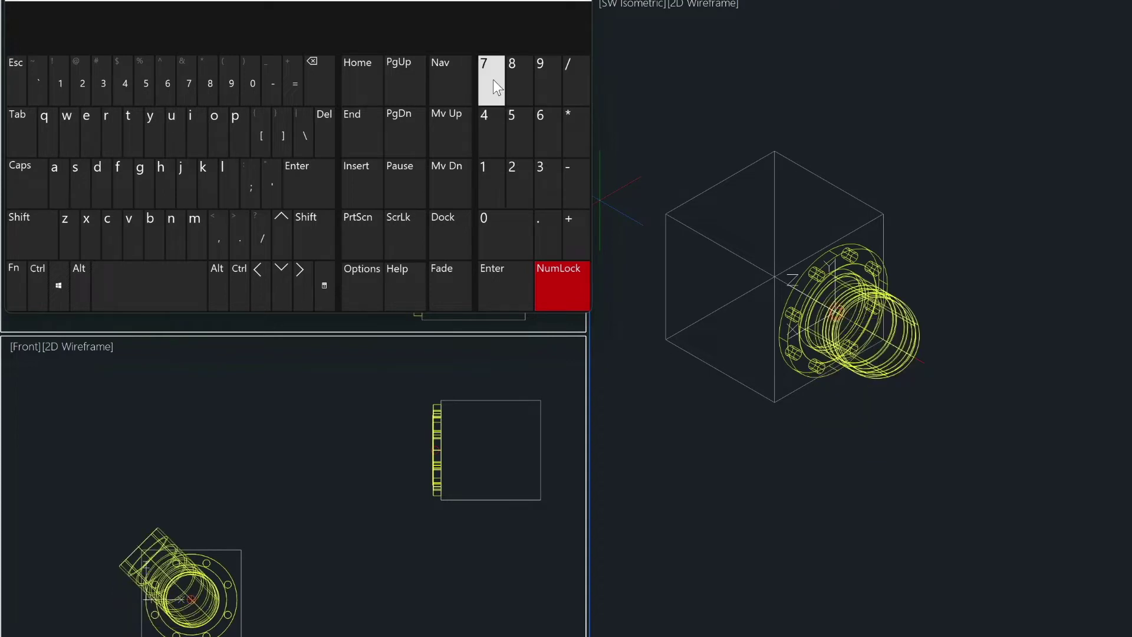
click(518, 79)
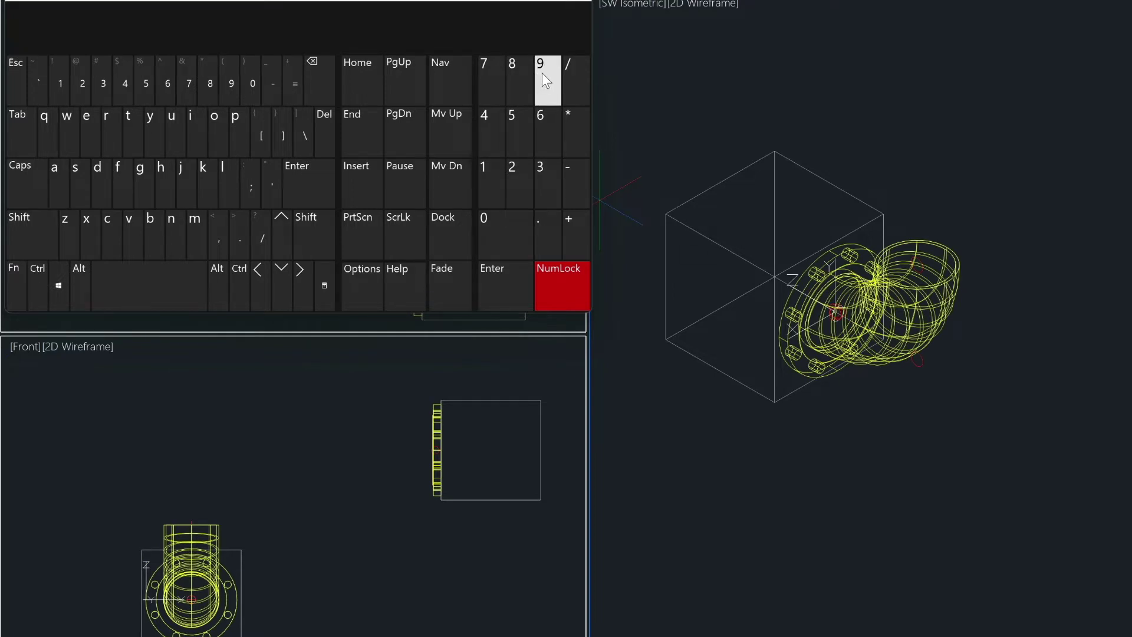
click(542, 73)
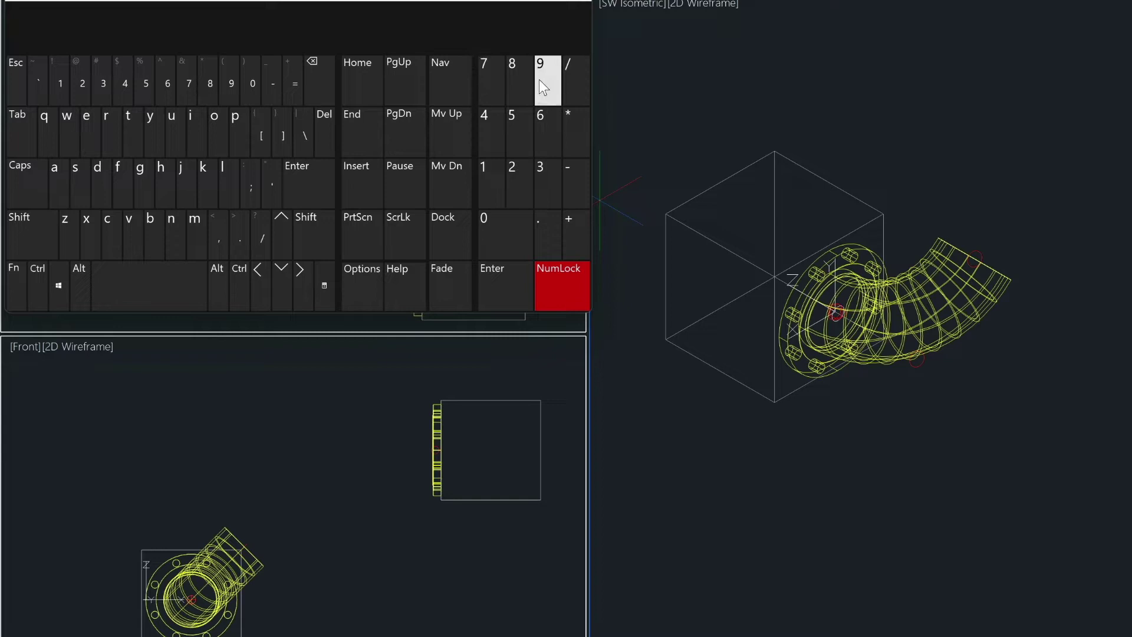
click(542, 82)
click(547, 87)
click(574, 1)
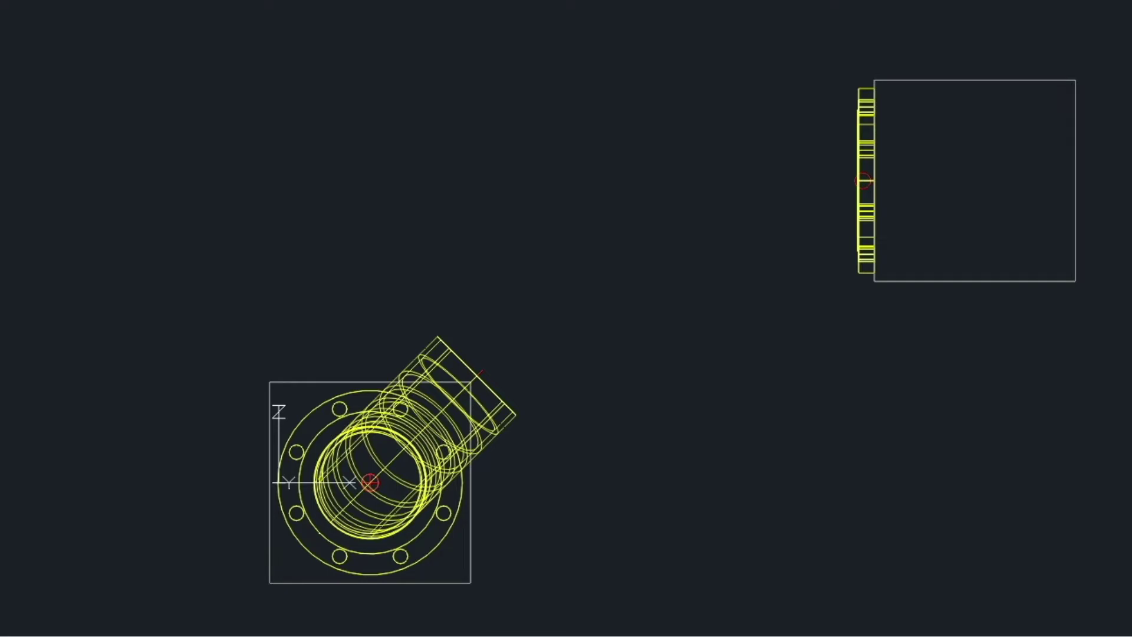
Draw a size 6 butt-welded 45-degree elbow on the second tank's flange
middle_drag(1020, 275, 788, 130)
middle_drag(1006, 141, 818, 487)
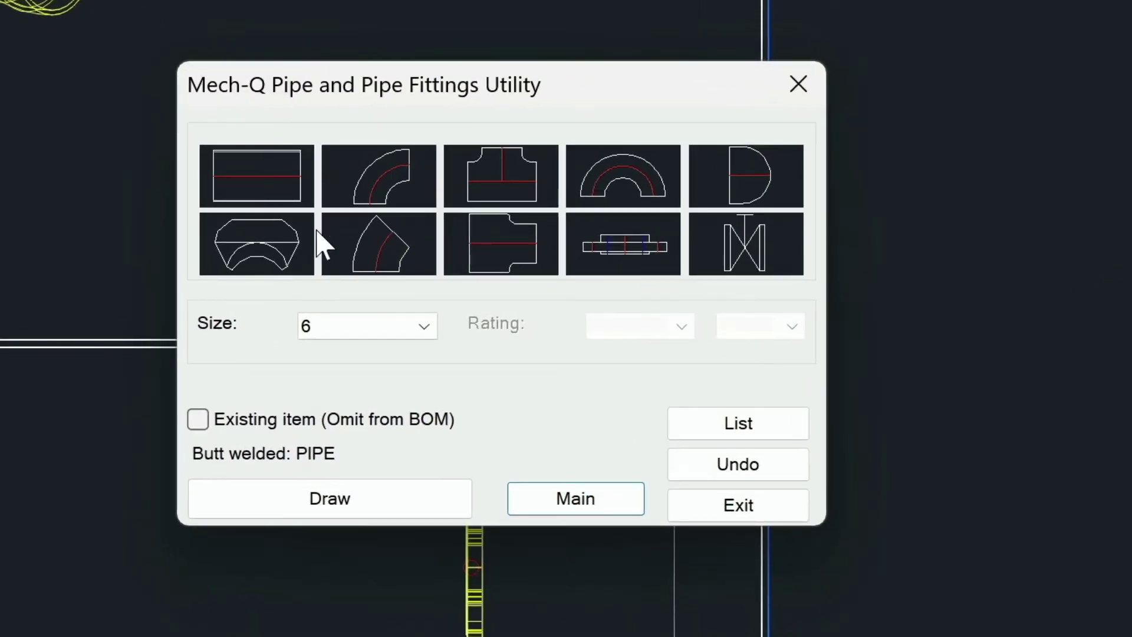
click(367, 259)
click(354, 498)
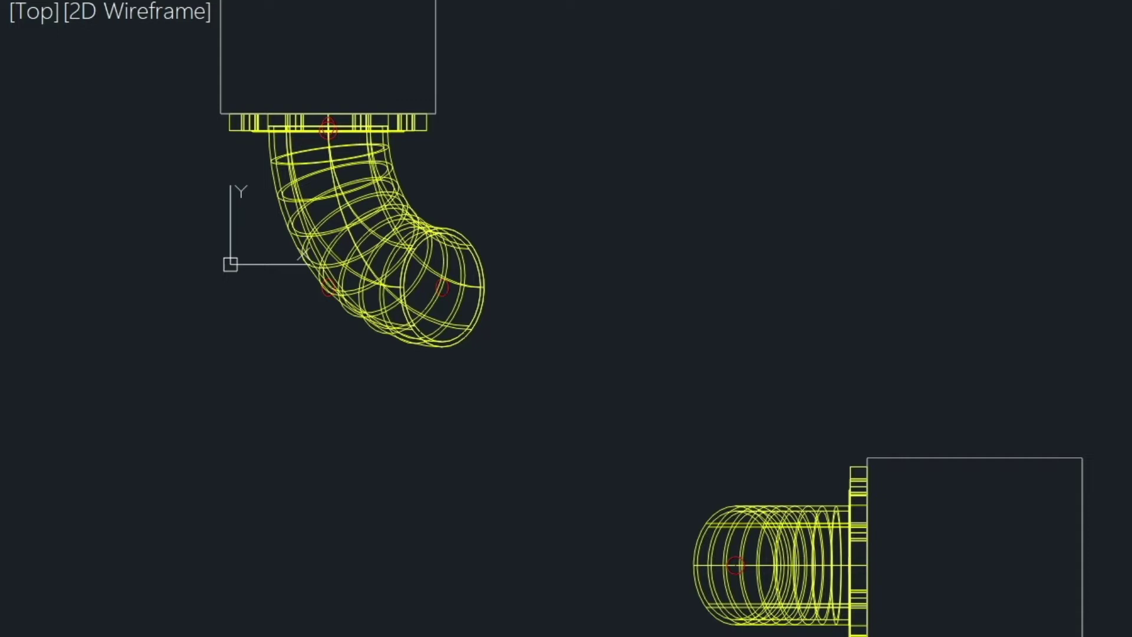
Slide the 90-degree elbow by point along its flange axis, using its focal point and open end, to align with the second flange's centre
click(712, 9)
click(53, 109)
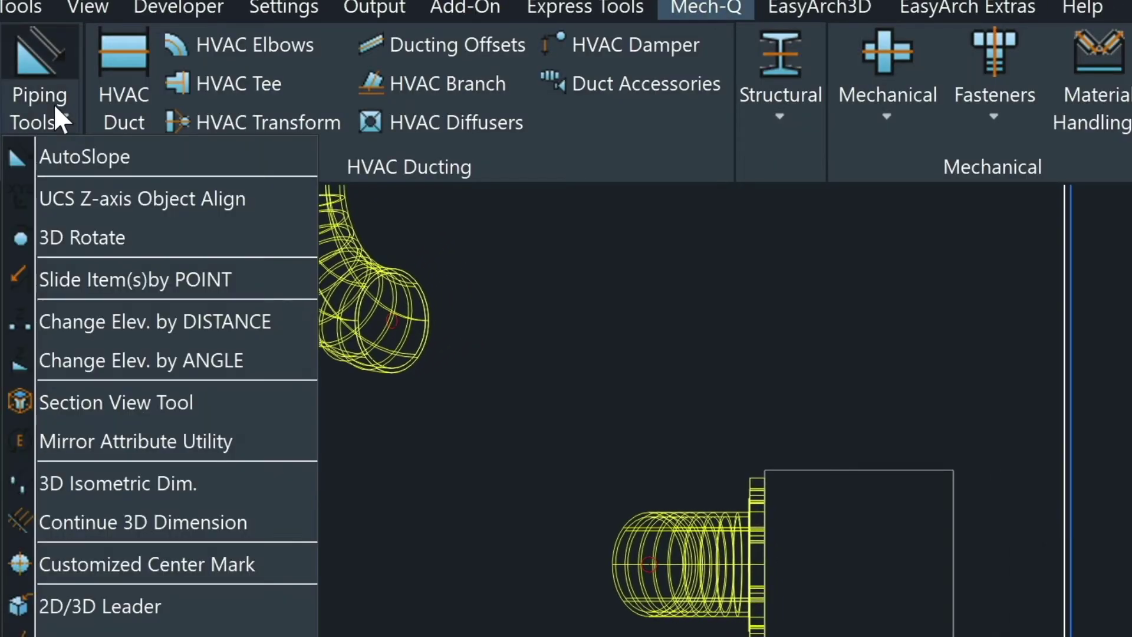
click(100, 281)
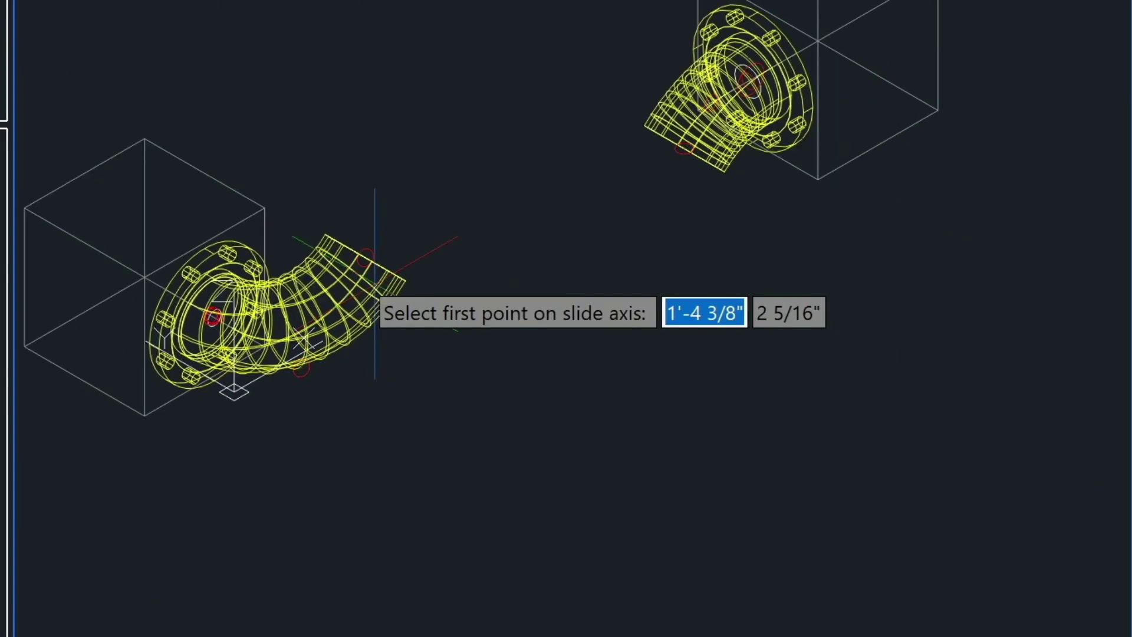
scroll(375, 288, up, 3)
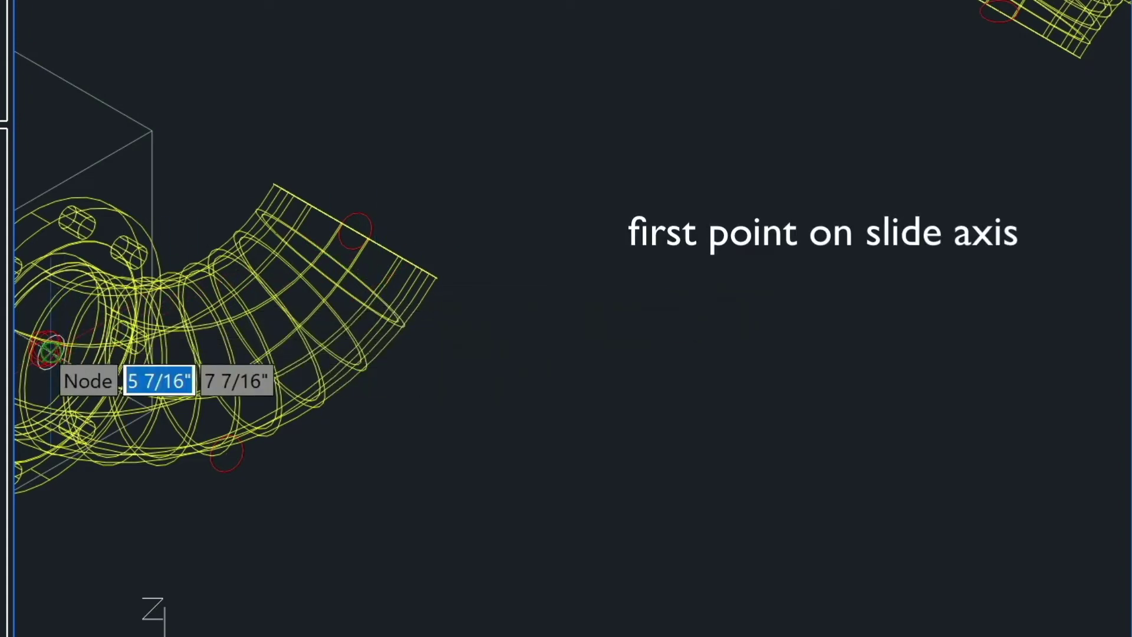
click(49, 351)
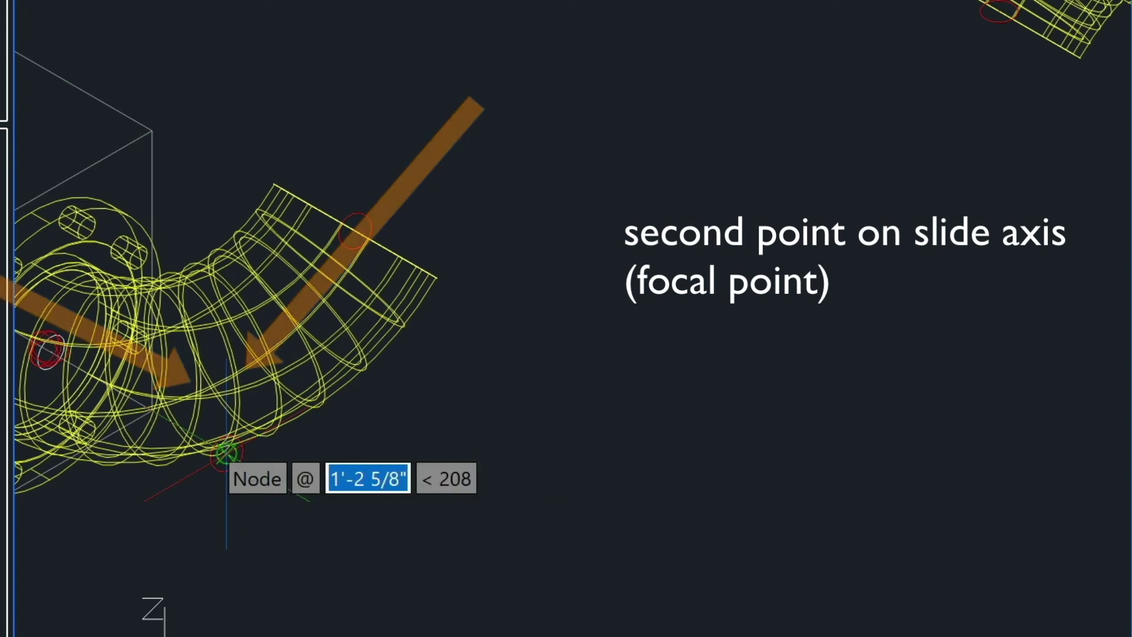
click(226, 452)
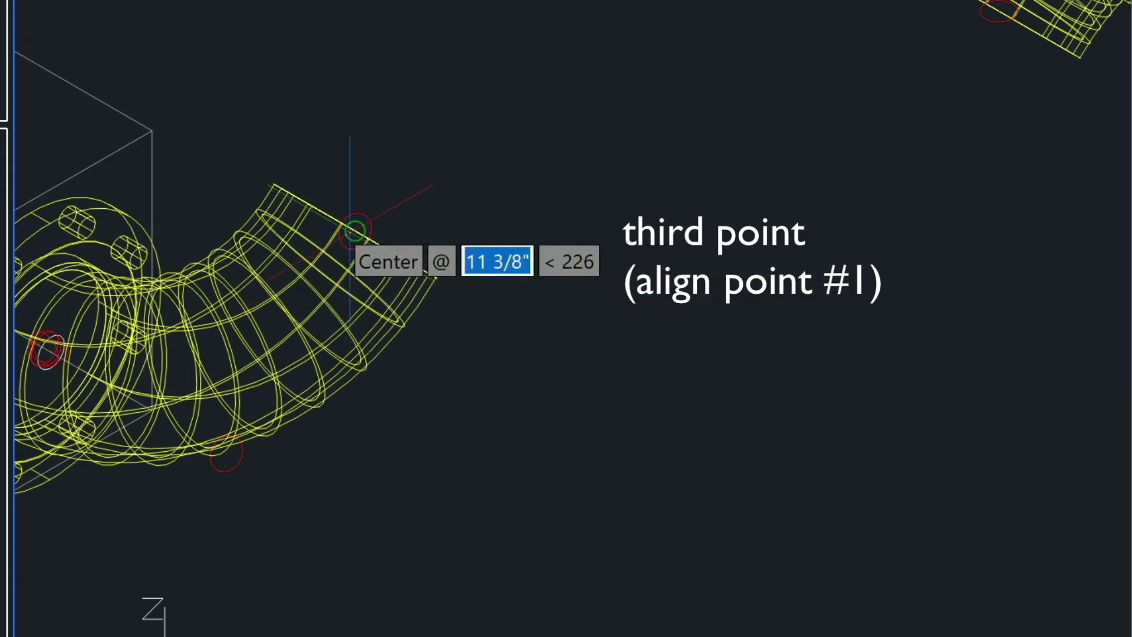
click(356, 230)
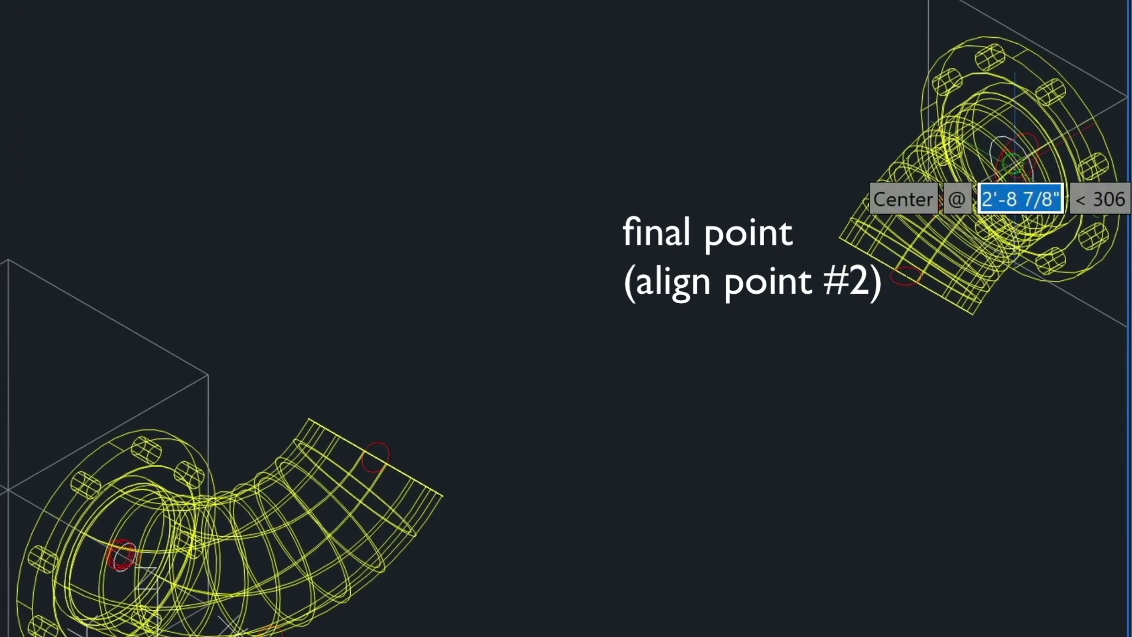
click(1013, 165)
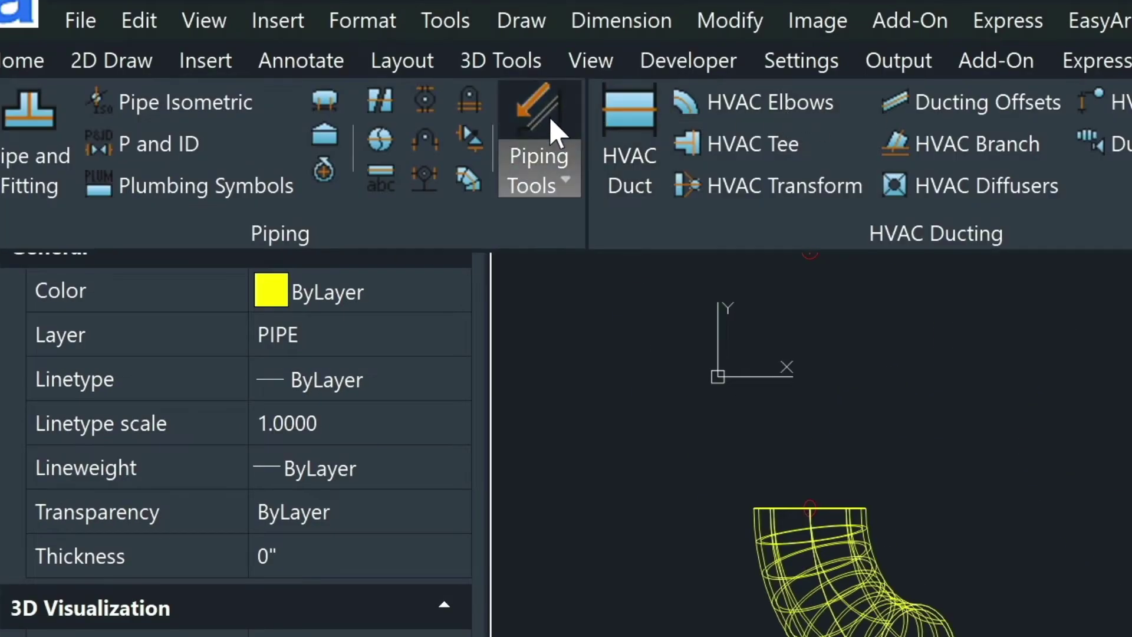
Slide the 45-degree elbow by point along the second flange's axis, using its focal point and branch end, to align with the 90-degree elbow
click(550, 115)
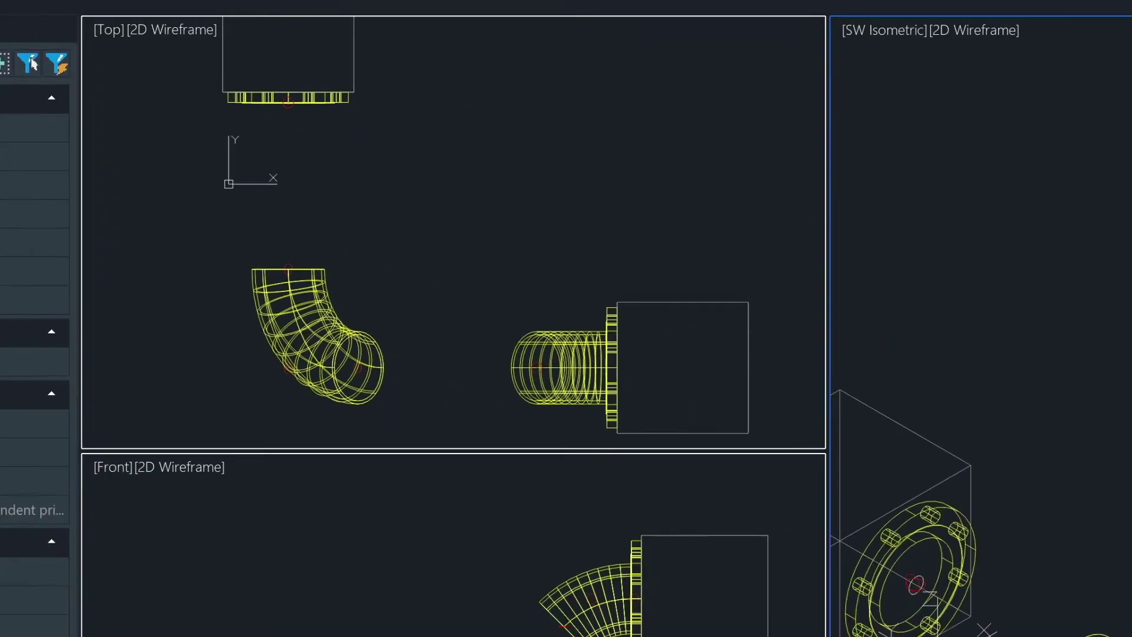
click(907, 185)
key(Return)
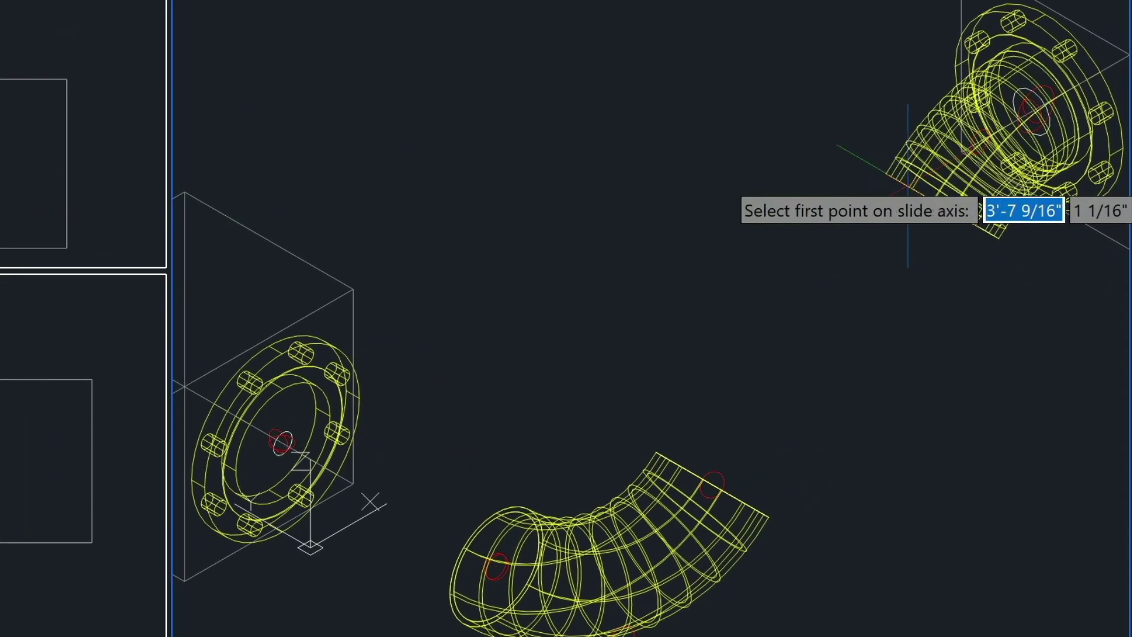
click(1030, 110)
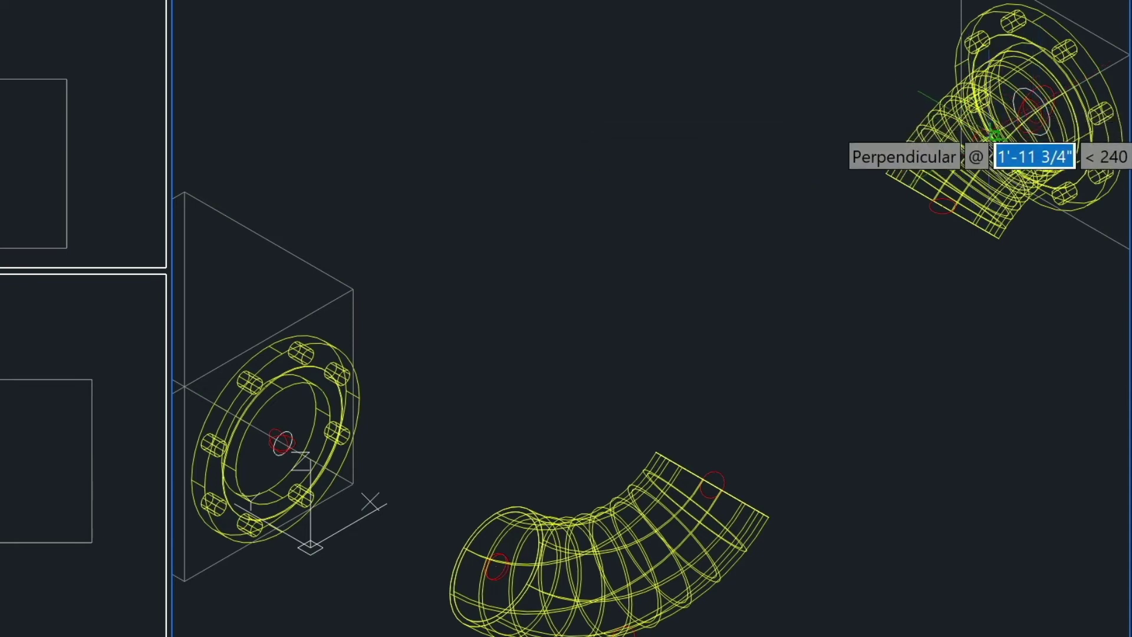
scroll(988, 147, up, 5)
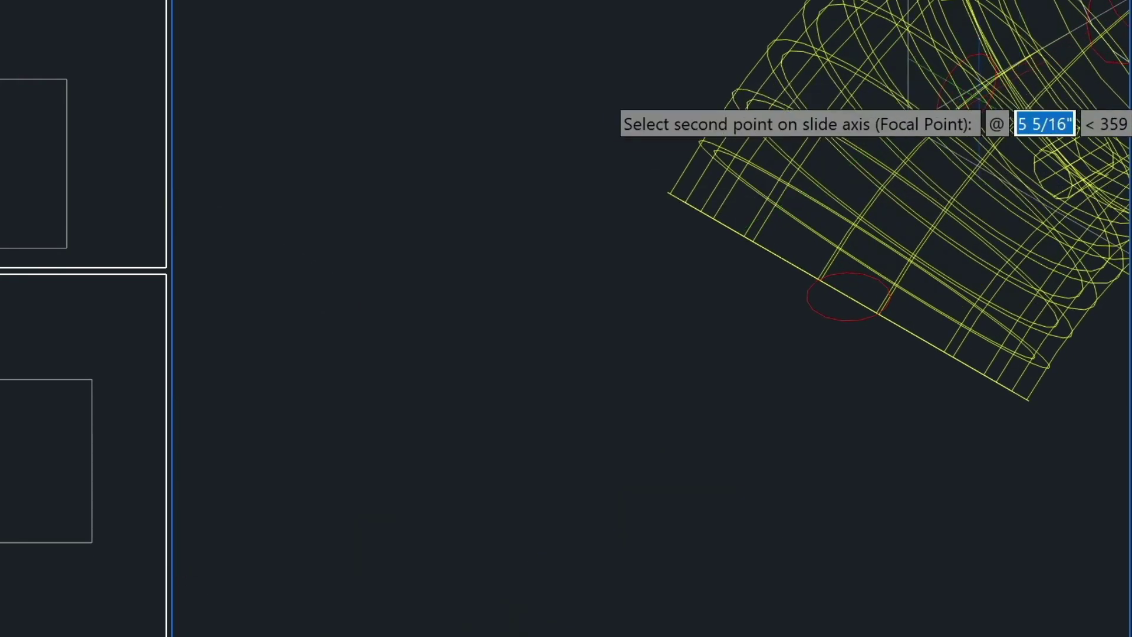
click(970, 94)
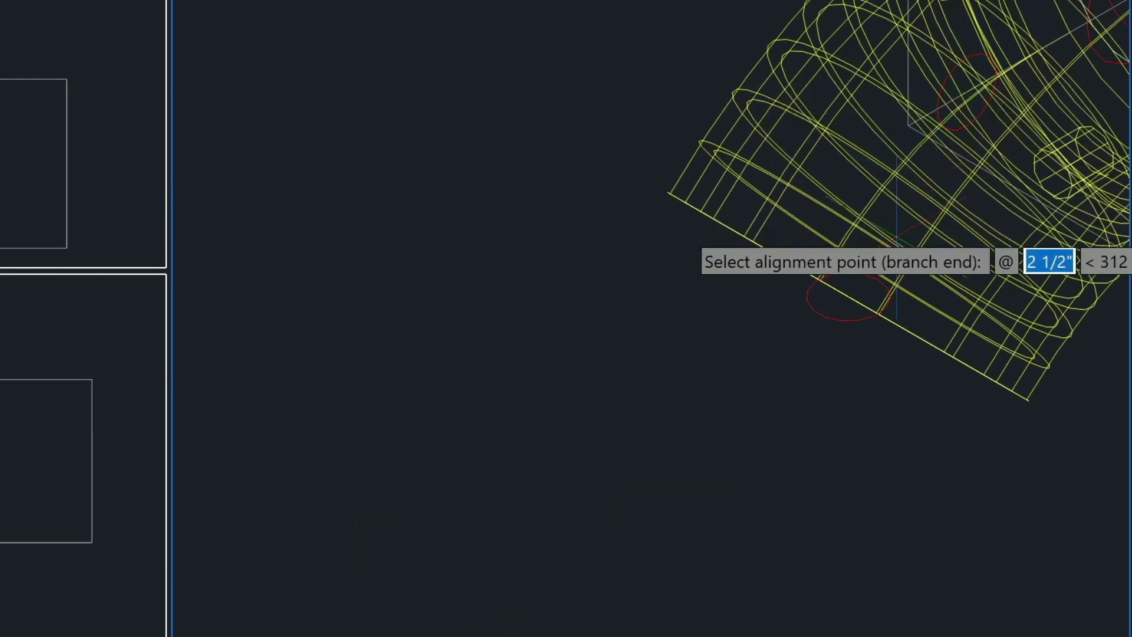
scroll(896, 242, down, 5)
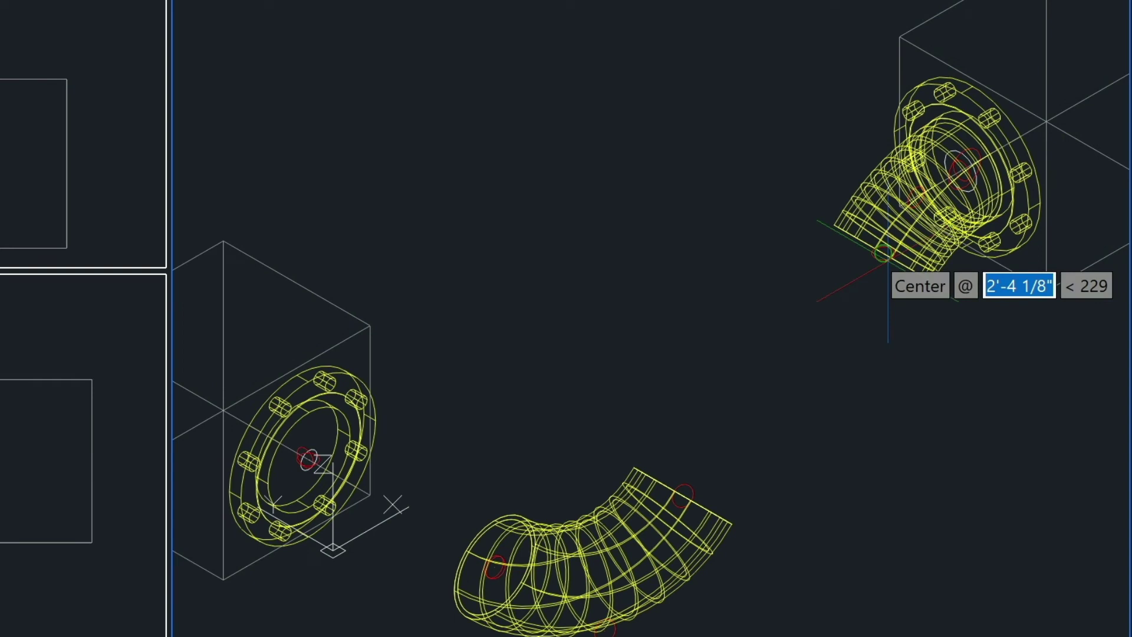
click(886, 253)
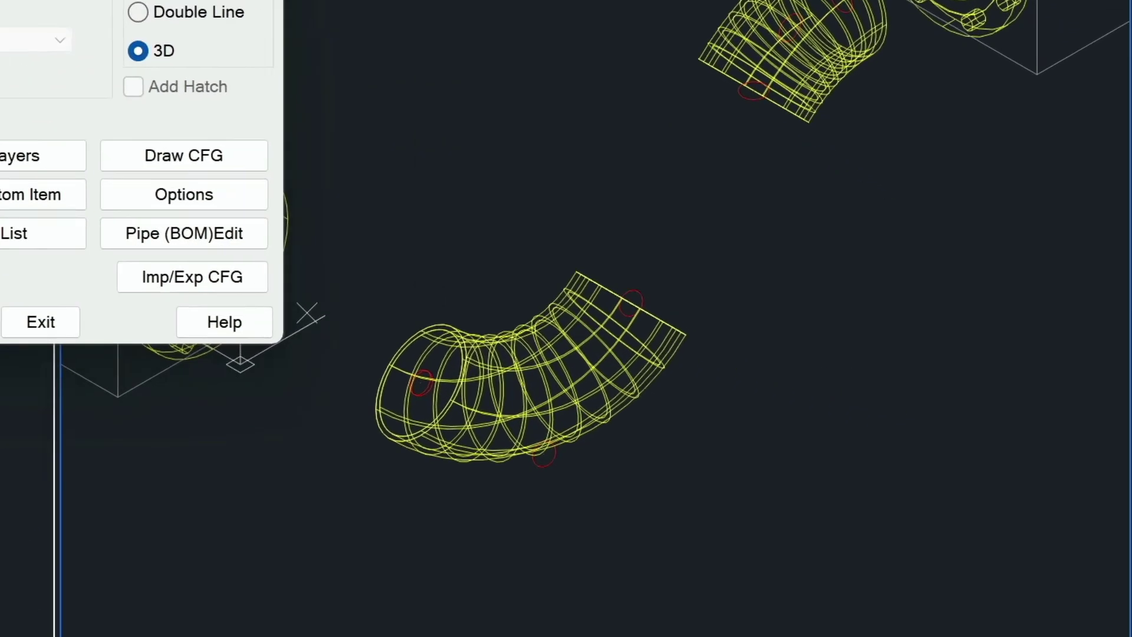
Draw a 3D pipe from the first flange's centre to the near end of the 90-degree elbow
click(178, 421)
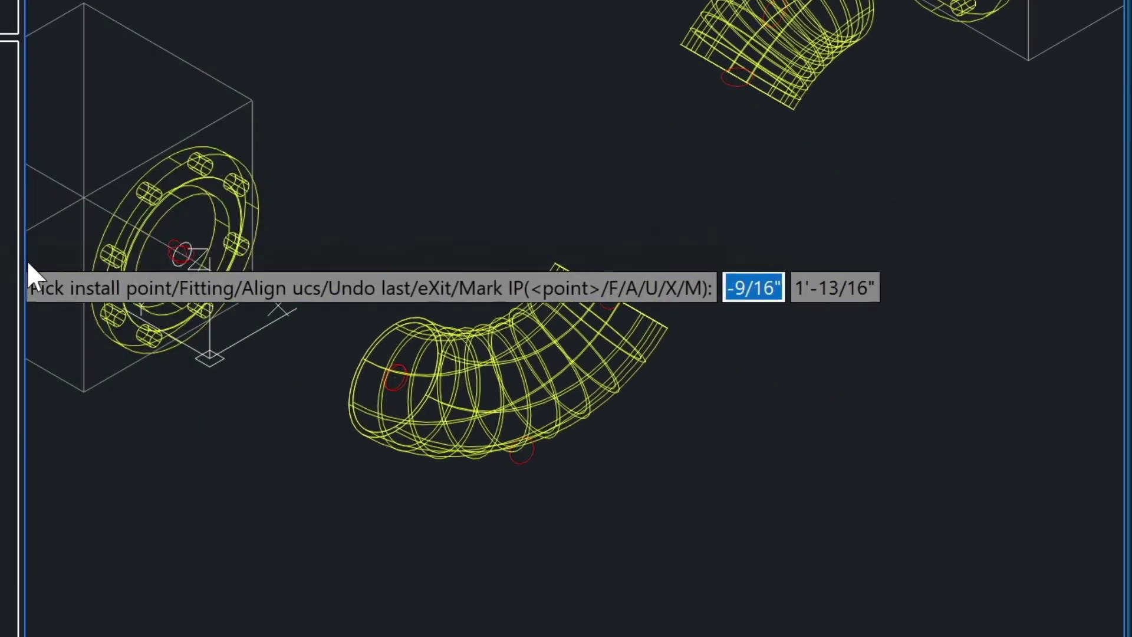
click(180, 253)
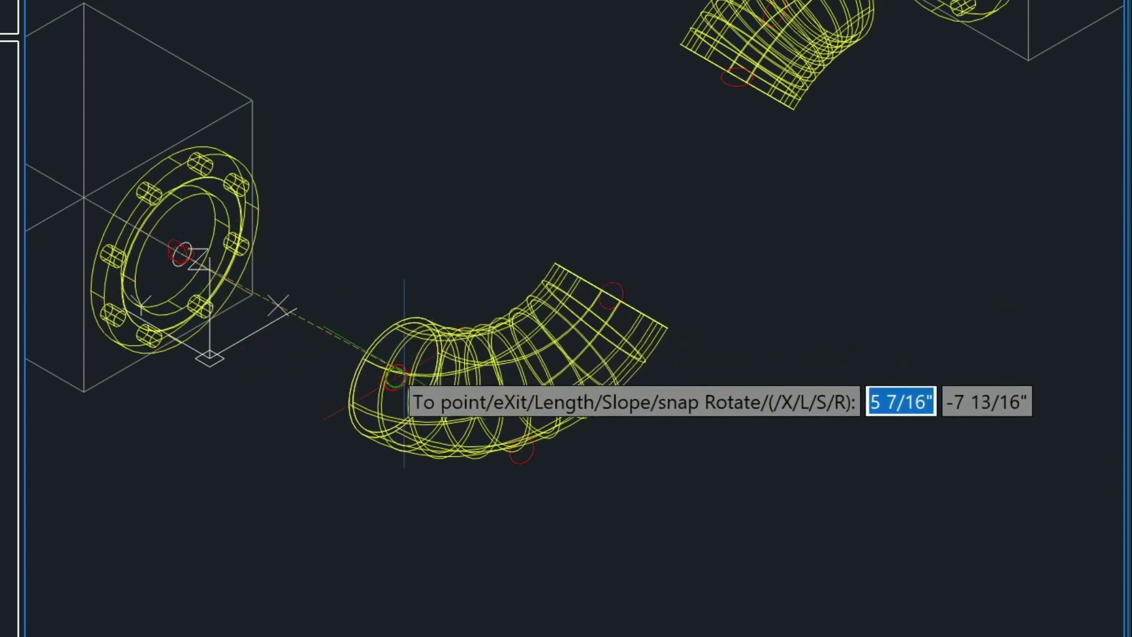
click(396, 377)
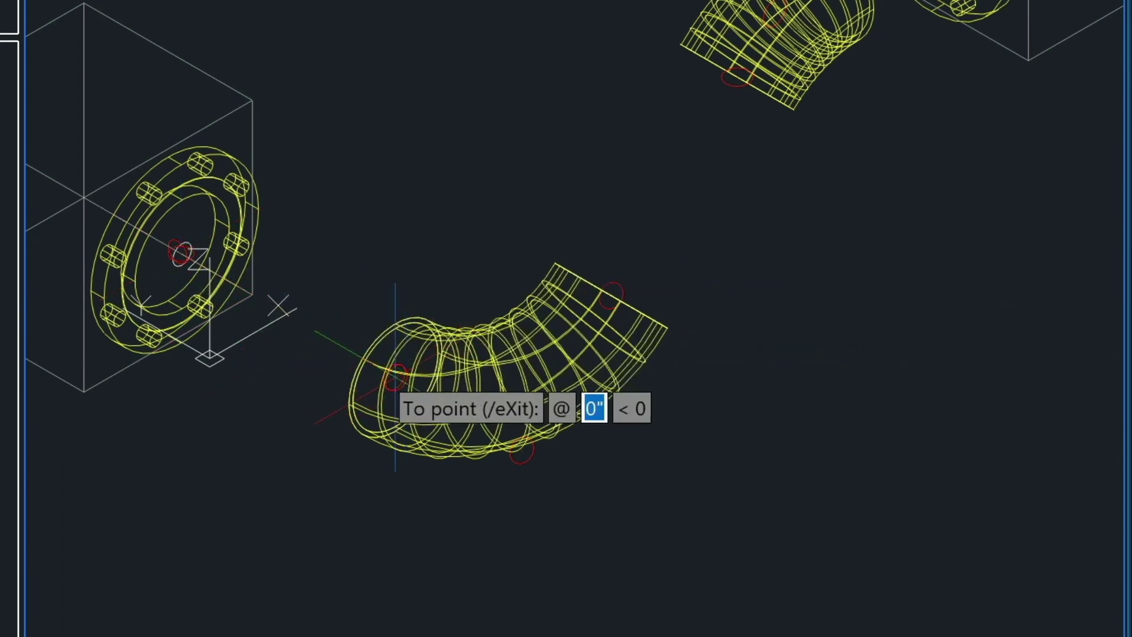
key(Return)
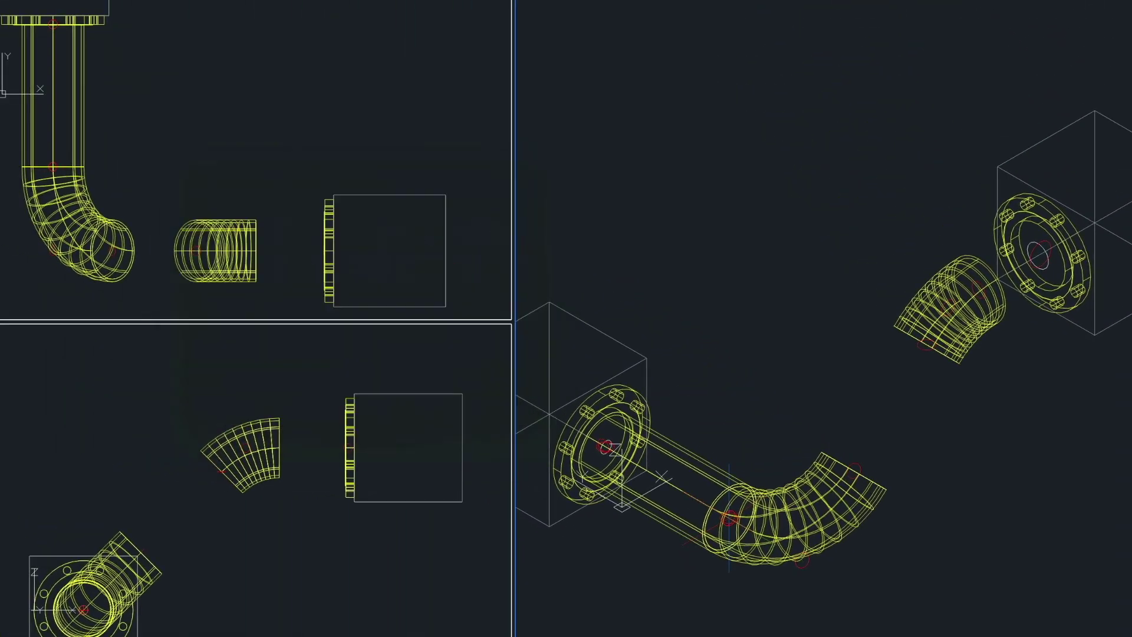
Draw a size 6 pipe from the 45-degree elbow's lower end to the 90-degree elbow's open end
click(925, 344)
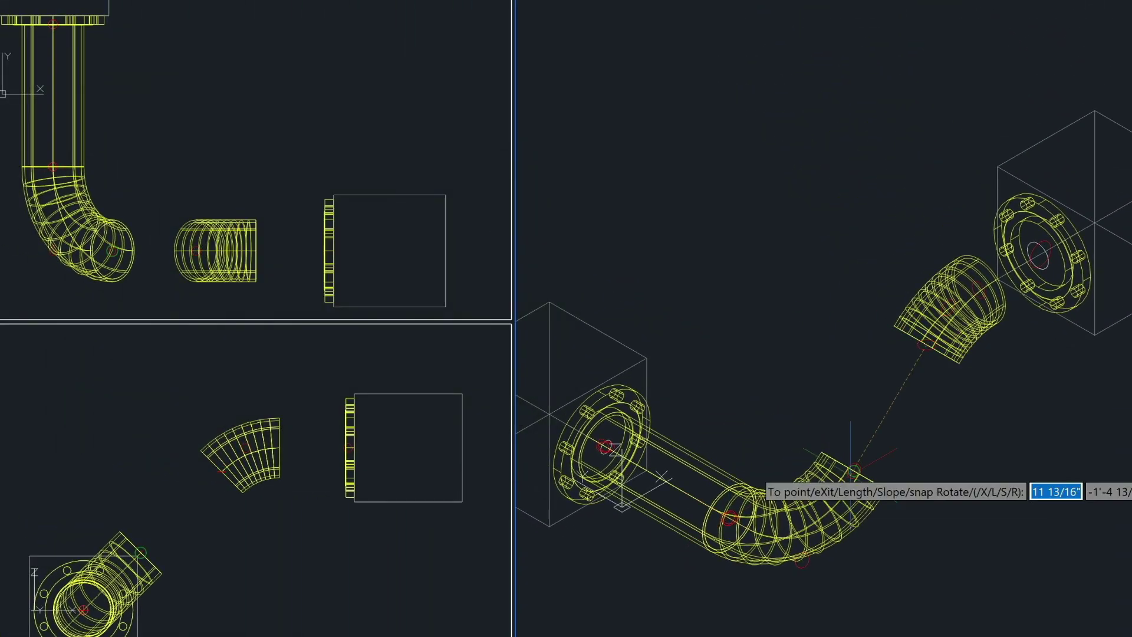
click(850, 475)
key(Return)
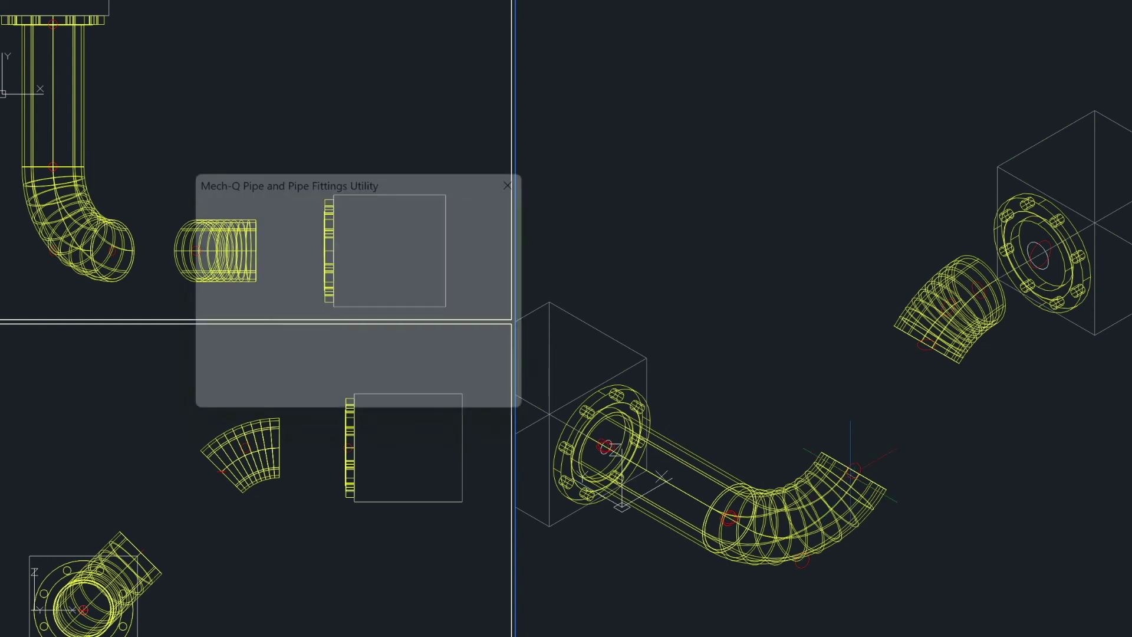
click(214, 230)
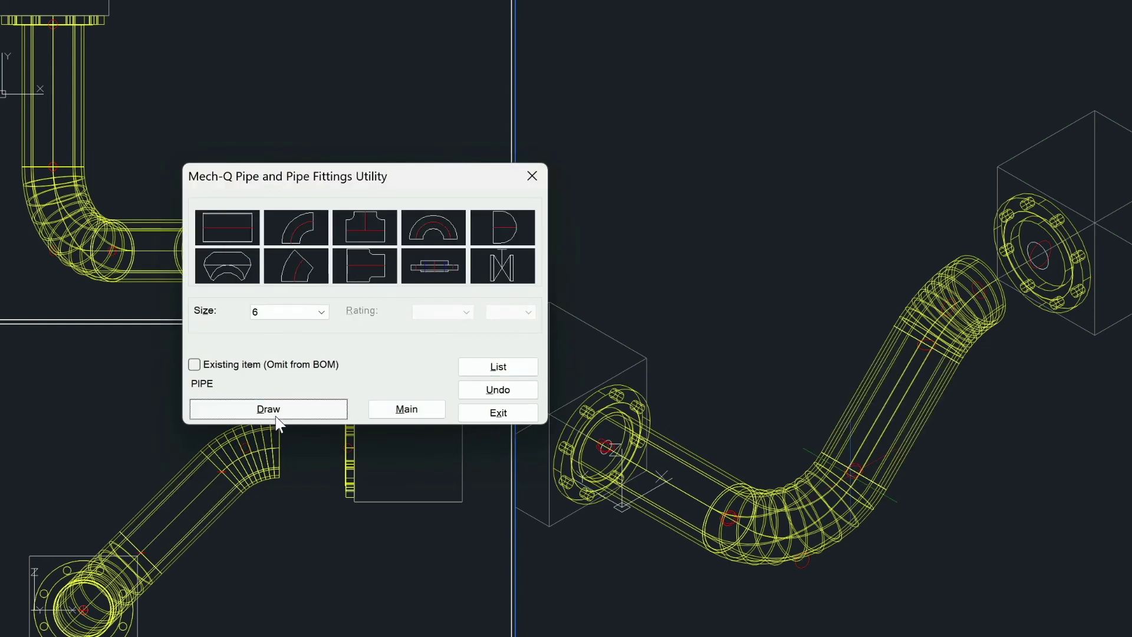
Draw a size 6 pipe between the 45-degree elbow's open end and the second flange, and close the pipe fittings utility
click(275, 413)
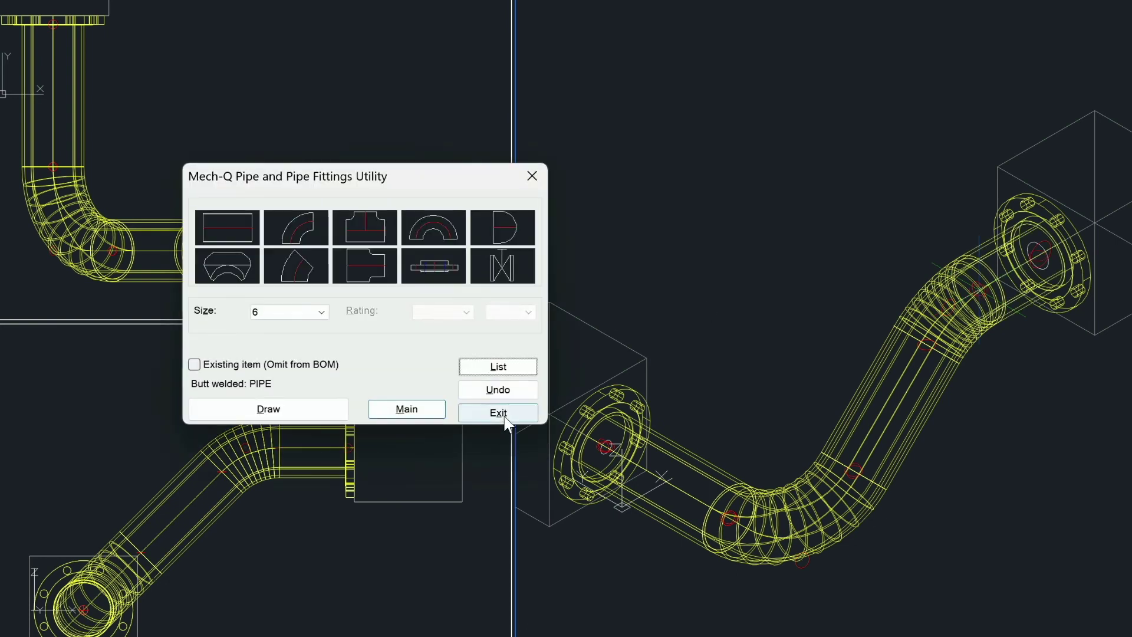
click(503, 417)
Display the isometric view of the completed pipe run and both tanks in a shaded visual style
key(Return)
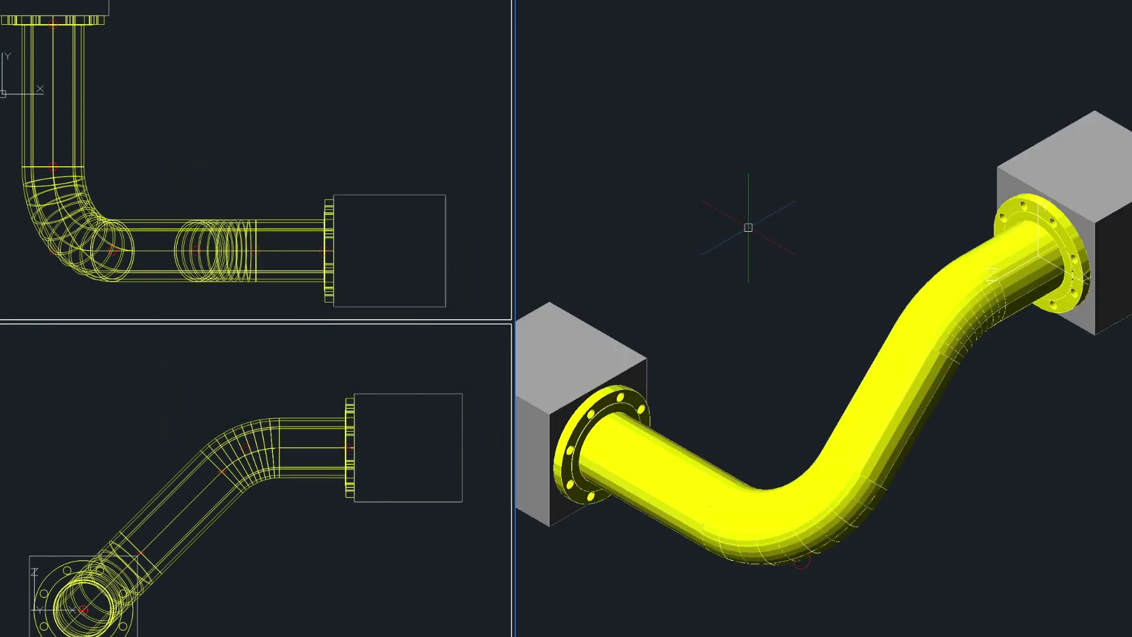
scroll(754, 281, down, 1)
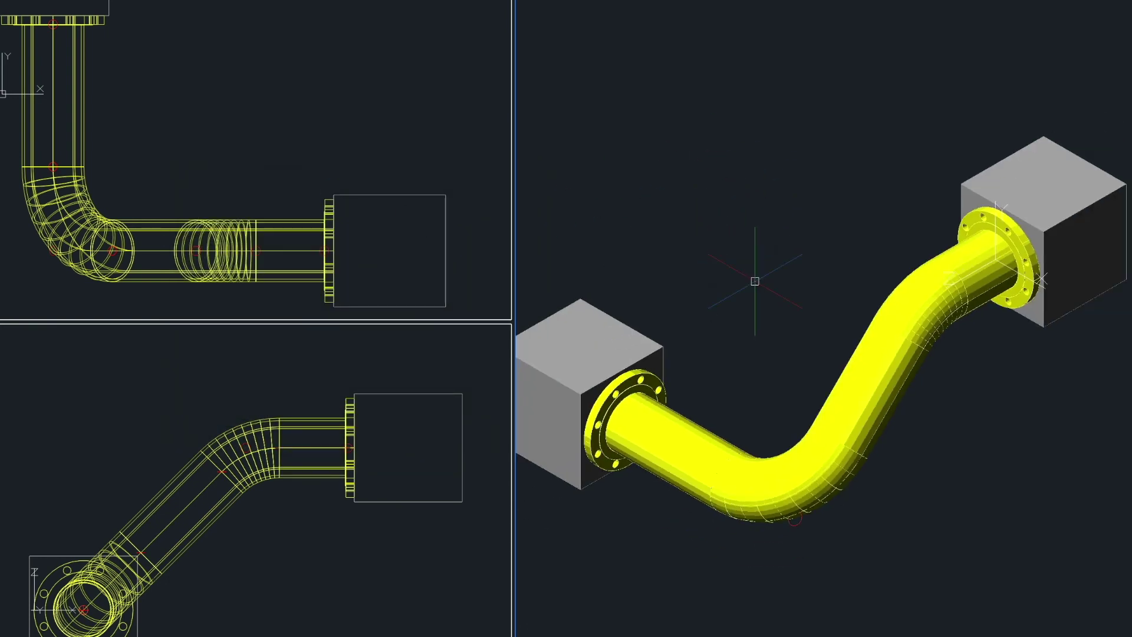
scroll(754, 281, down, 1)
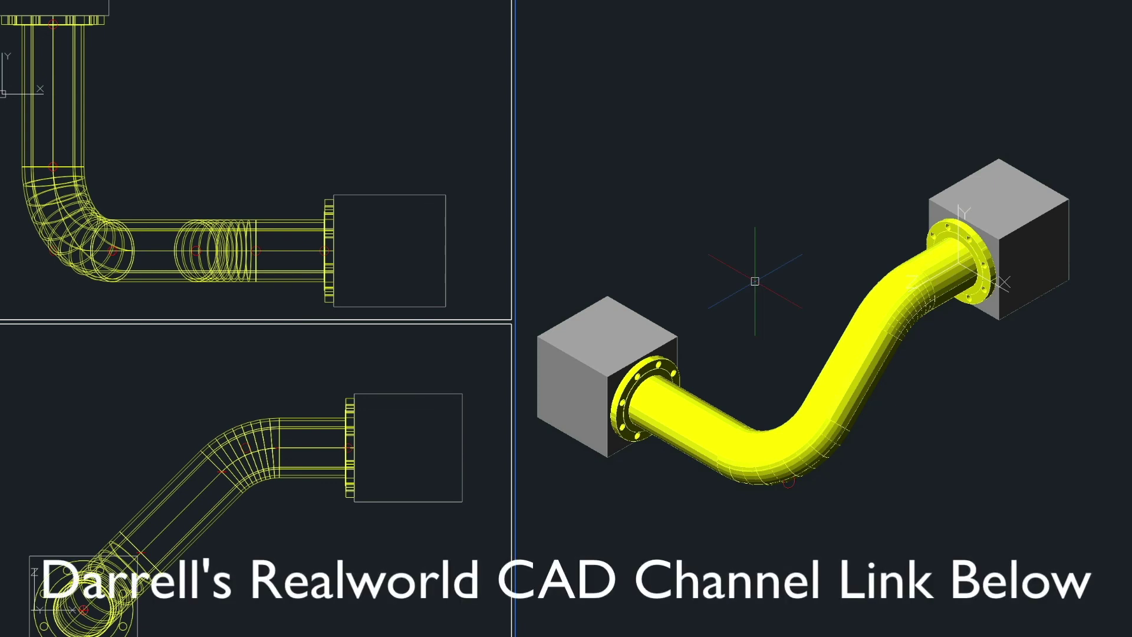
Change the PDMODE point display setting to hide the point markers along the pipe run
text(mode)
key(Return)
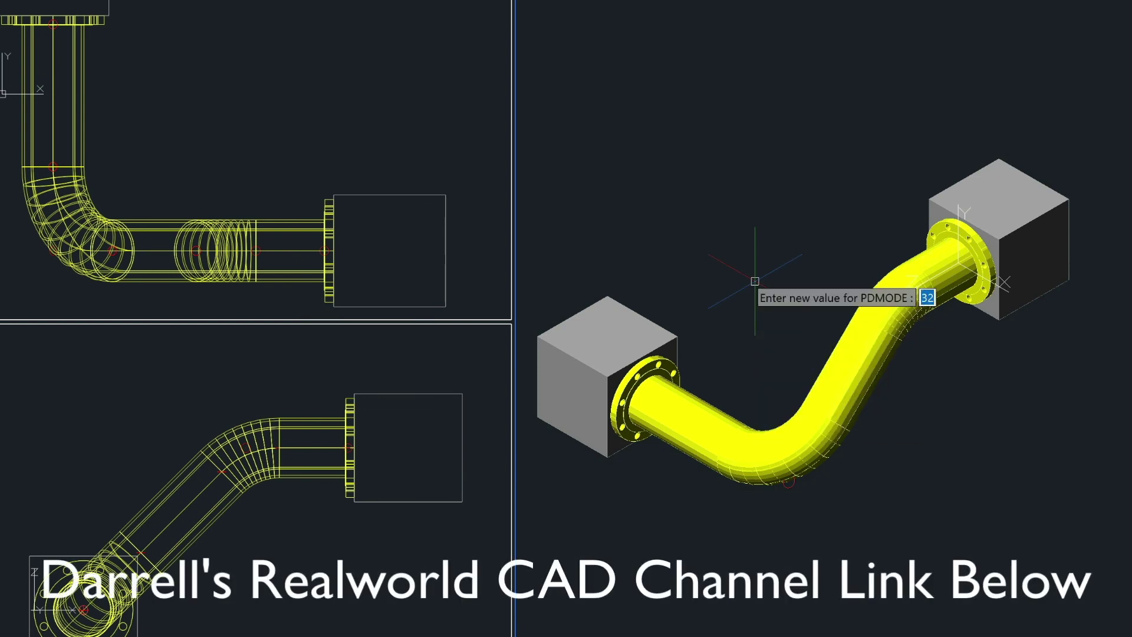
key(Return)
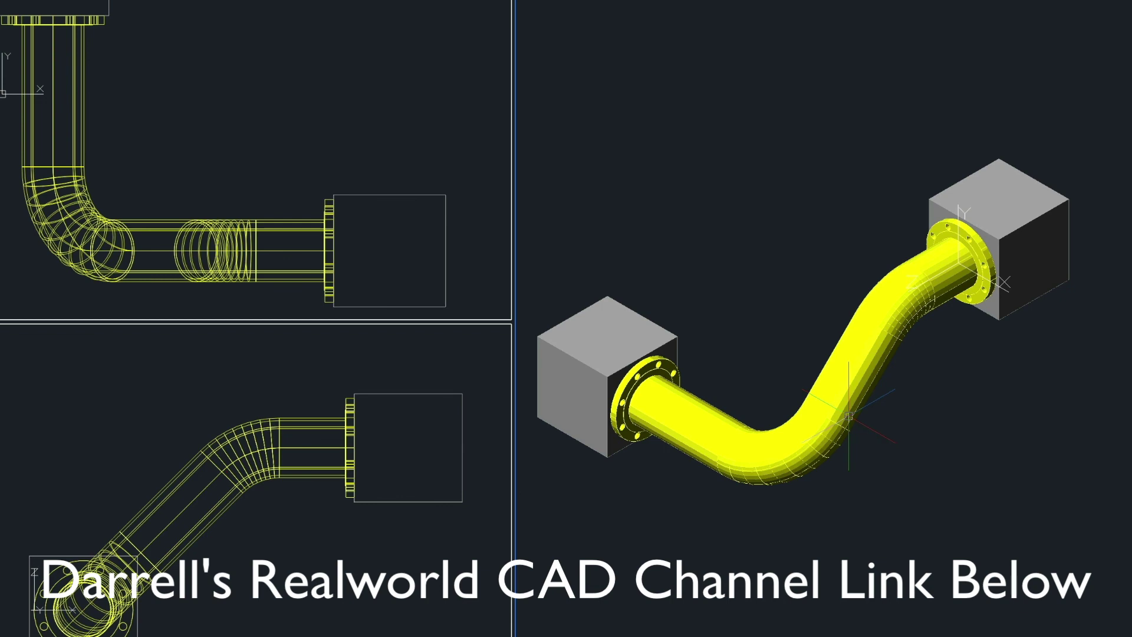